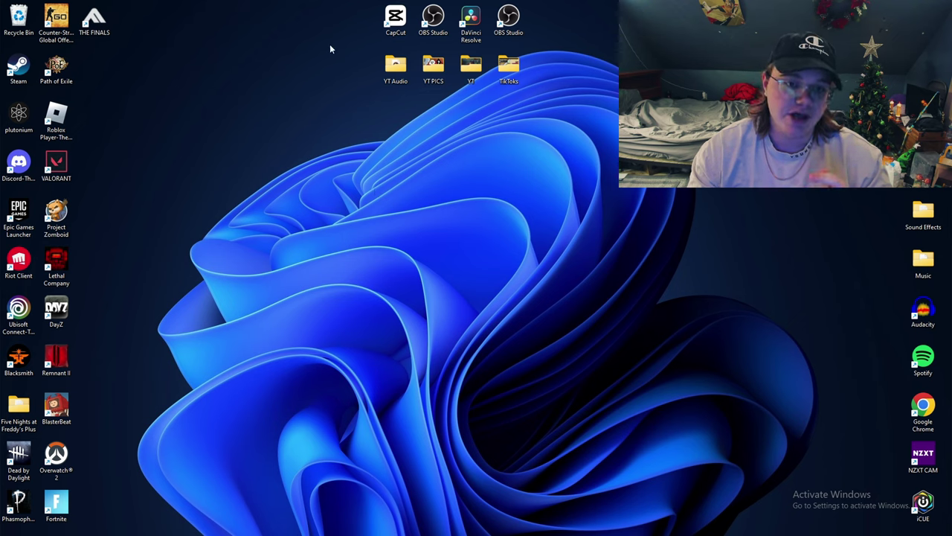
Launch CapCut from its shortcut and browse the Projects list on the home screen
{"action": "mouse_move", "coordinate": [395, 20]}
{"action": "left_mouse_down"}
{"action": "mouse_move", "coordinate": [94, 65]}
{"action": "mouse_move", "coordinate": [404, 12]}
{"action": "mouse_move", "coordinate": [395, 20]}
{"action": "left_mouse_up"}
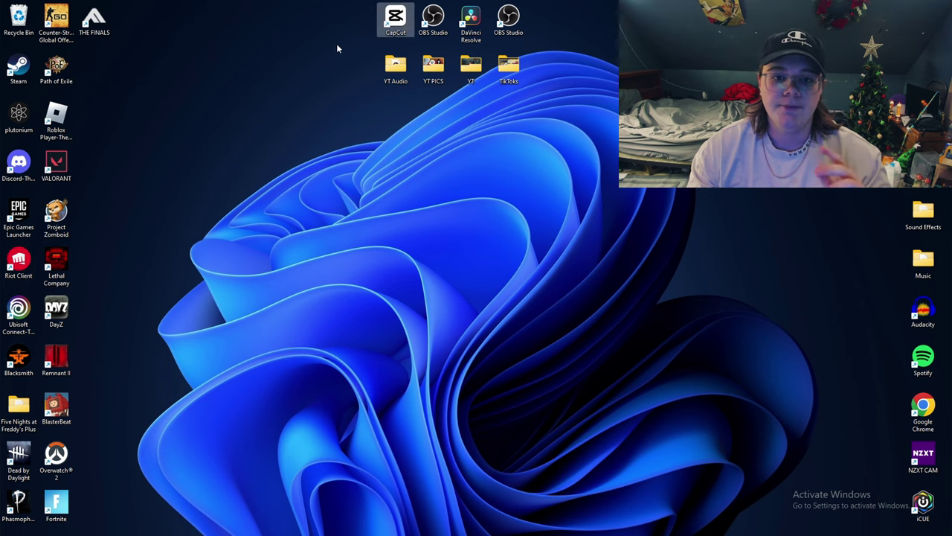
{"action": "double_click", "coordinate": [395, 20]}
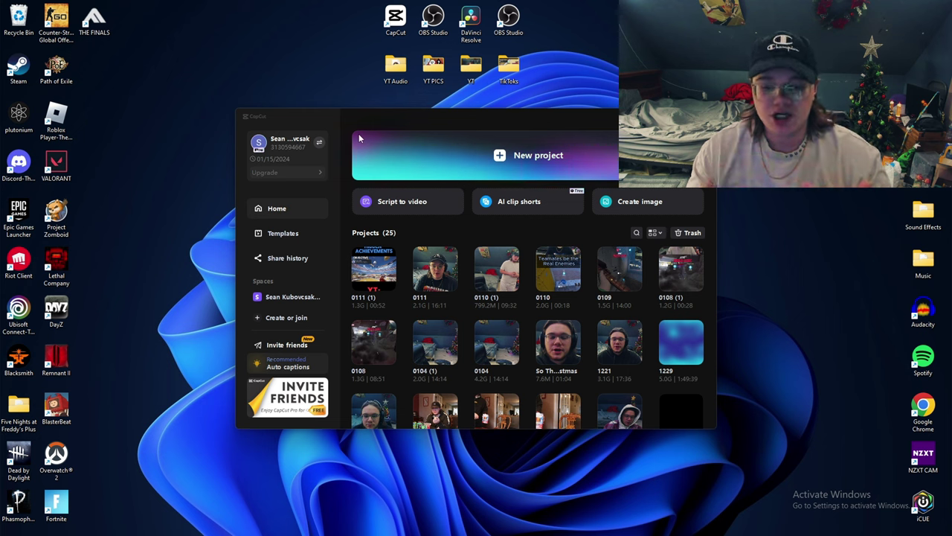
{"action": "scroll", "coordinate": [460, 305], "scroll_direction": "down", "scroll_amount": 5}
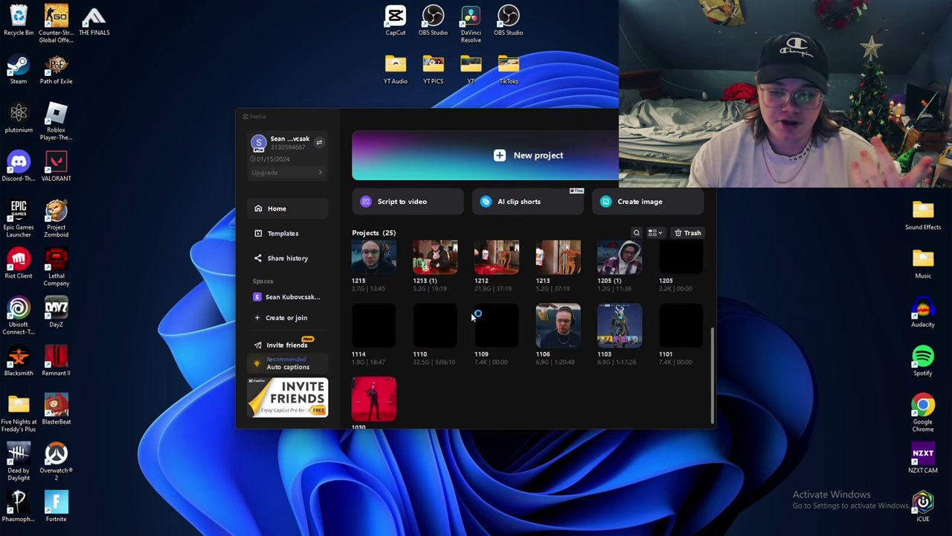
{"action": "scroll", "coordinate": [461, 304], "scroll_direction": "up", "scroll_amount": 5}
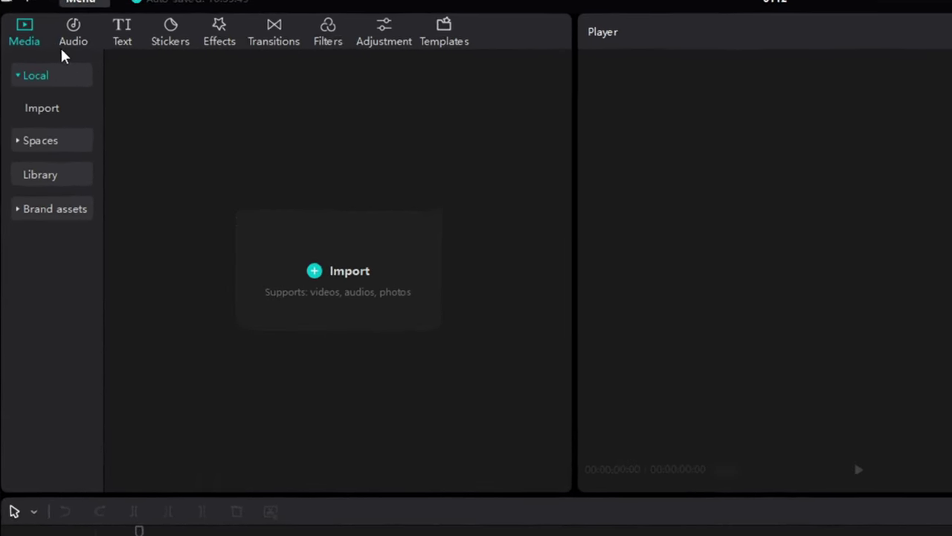
{"action": "left_click", "coordinate": [83, 35]}
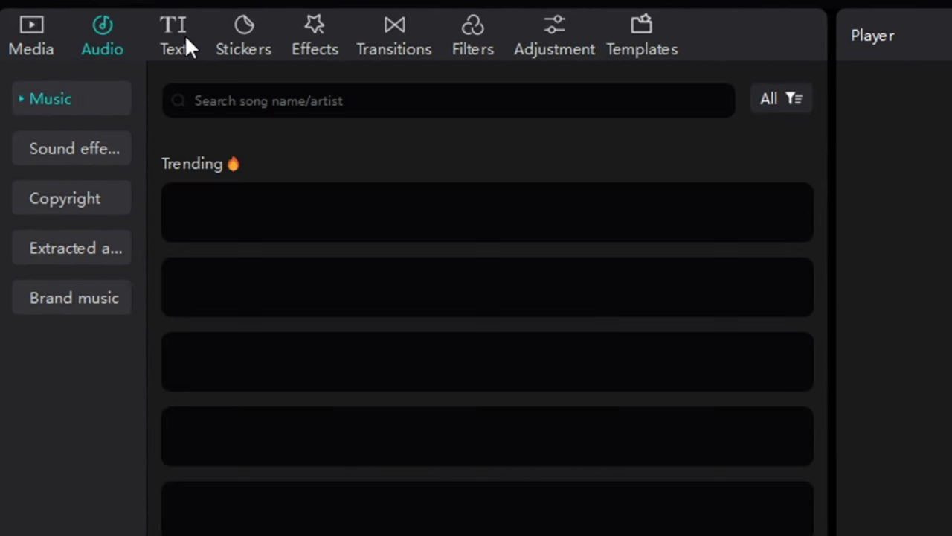
{"action": "left_click", "coordinate": [182, 41]}
{"action": "left_click", "coordinate": [240, 43]}
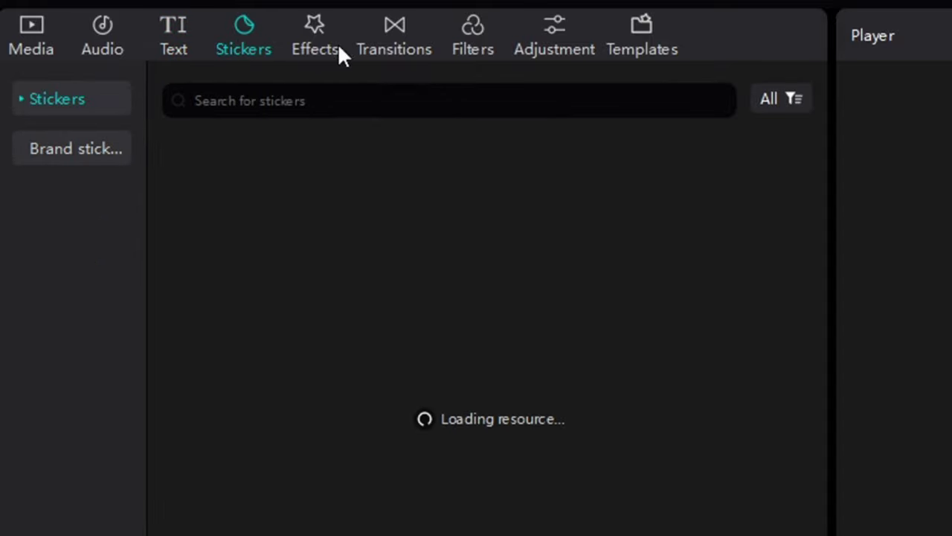
{"action": "left_click", "coordinate": [337, 48]}
{"action": "left_click", "coordinate": [445, 49]}
{"action": "left_click", "coordinate": [473, 41]}
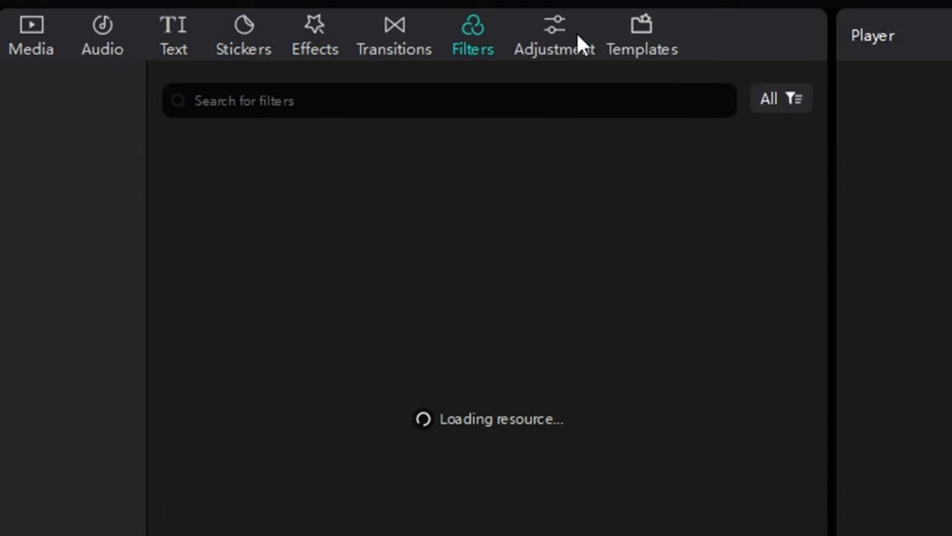
{"action": "left_click", "coordinate": [557, 37]}
{"action": "left_click", "coordinate": [644, 33]}
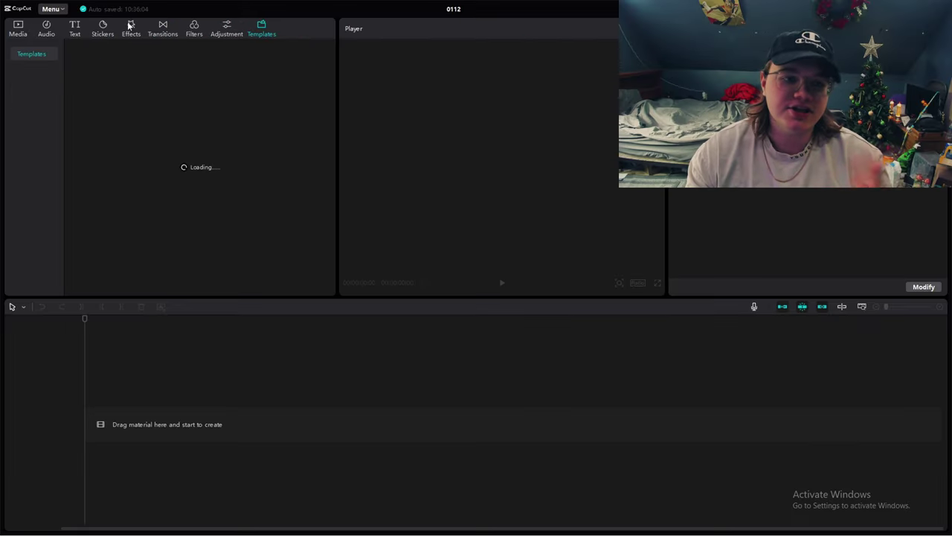
{"action": "left_click", "coordinate": [31, 36]}
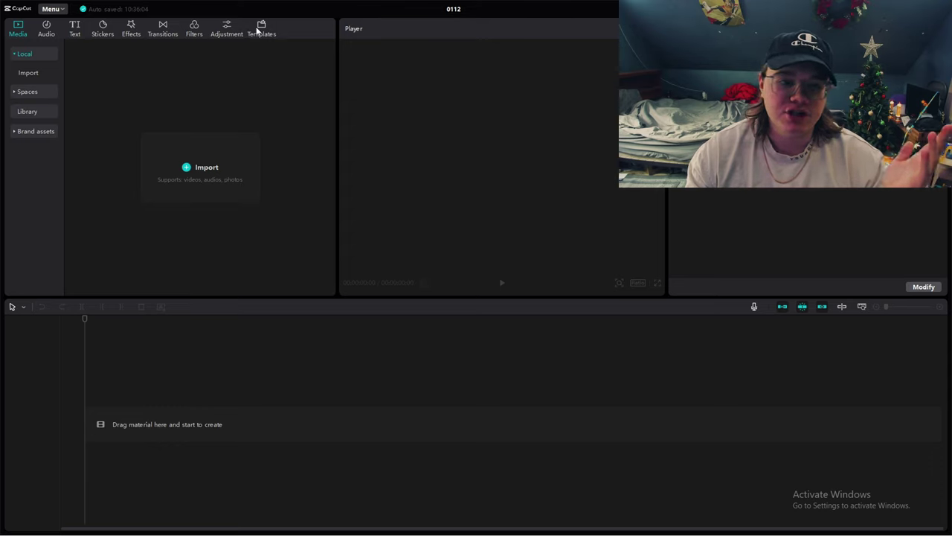
{"action": "left_click", "coordinate": [236, 30]}
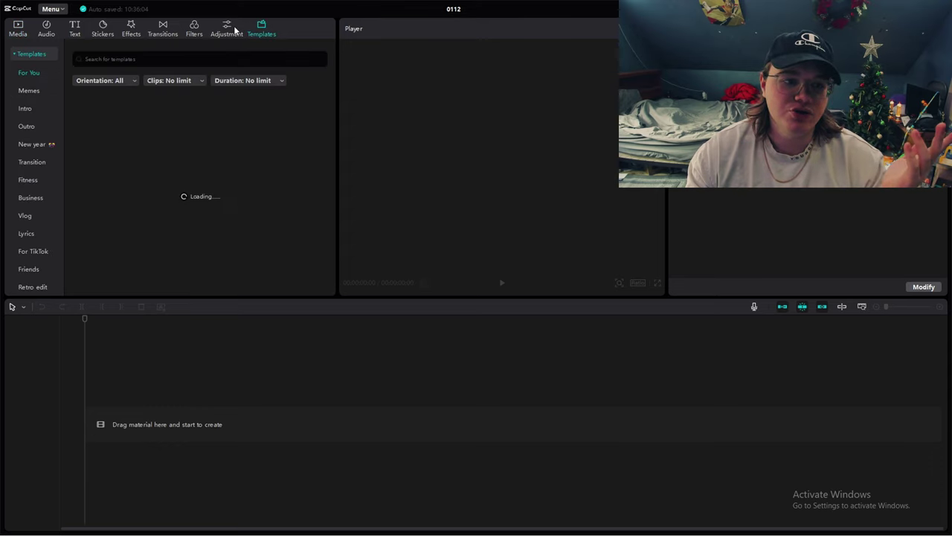
{"action": "left_click", "coordinate": [103, 27]}
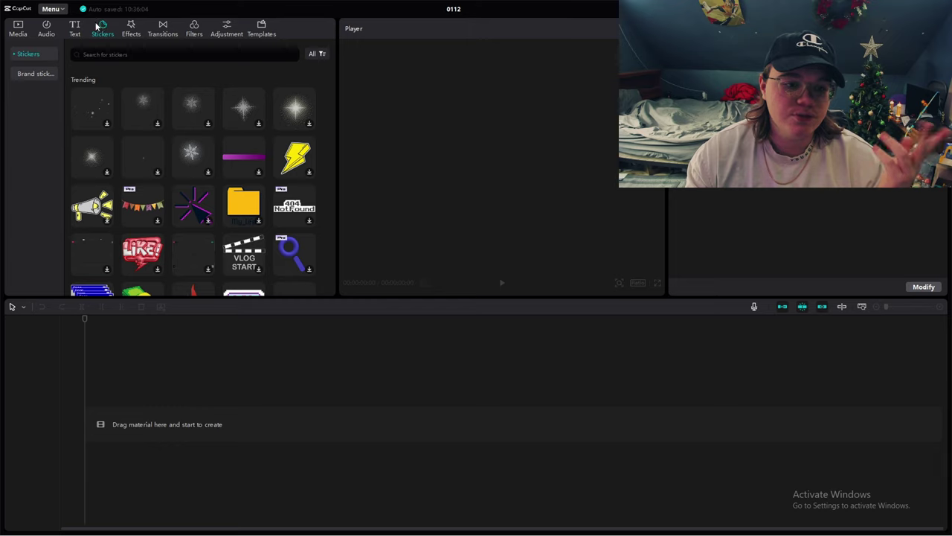
{"action": "left_click", "coordinate": [21, 31]}
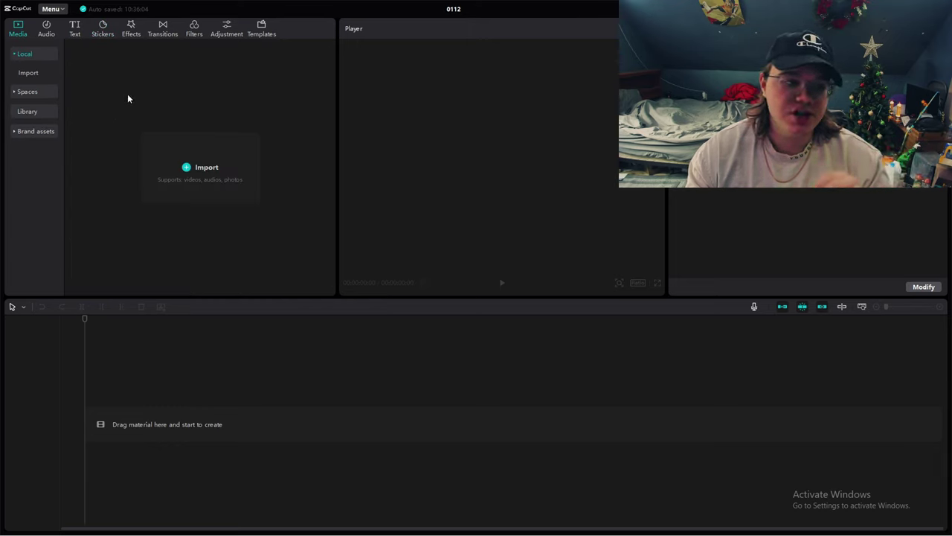
{"action": "left_click", "coordinate": [75, 28]}
{"action": "left_click", "coordinate": [19, 29]}
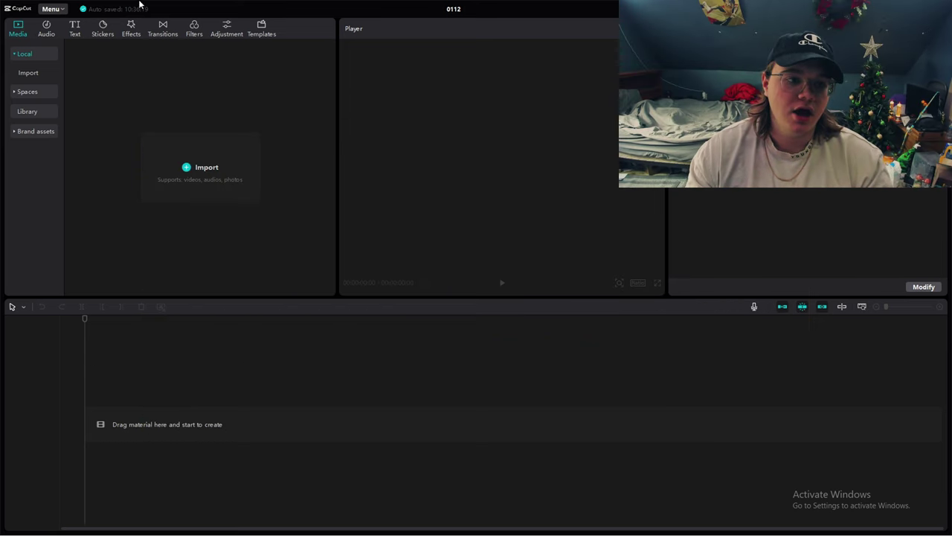
{"action": "left_click", "coordinate": [82, 26]}
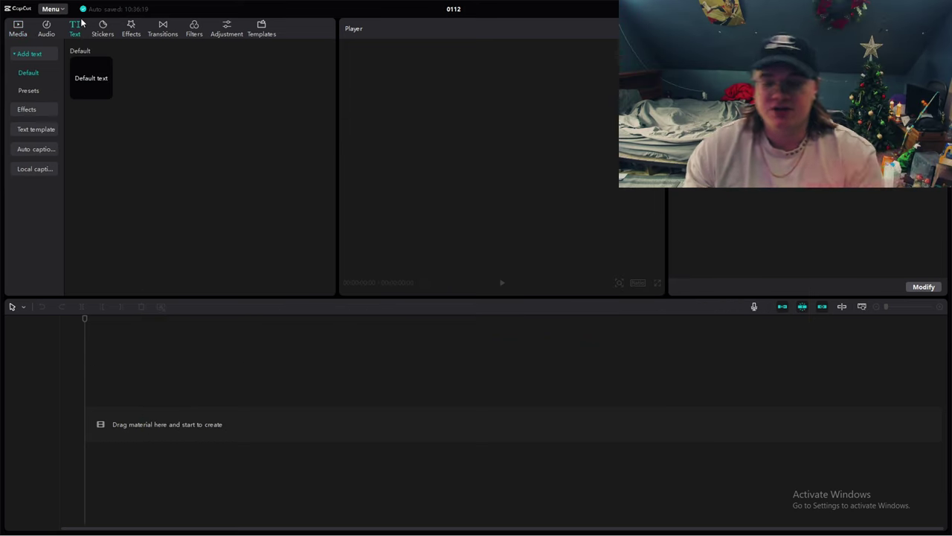
{"action": "left_click", "coordinate": [13, 28]}
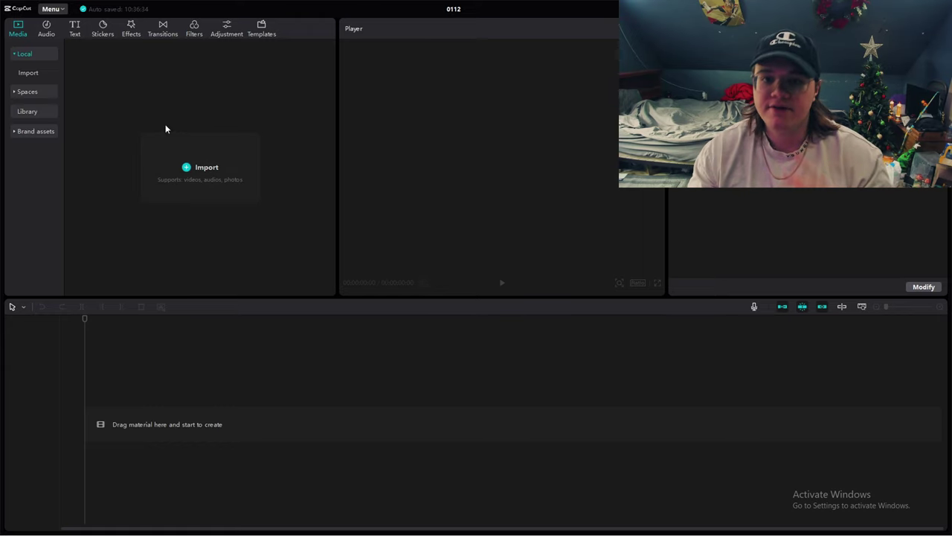
Import 6hiddenachievements.mp4 from the TikToks folder and add it to the timeline
{"action": "left_click", "coordinate": [163, 178]}
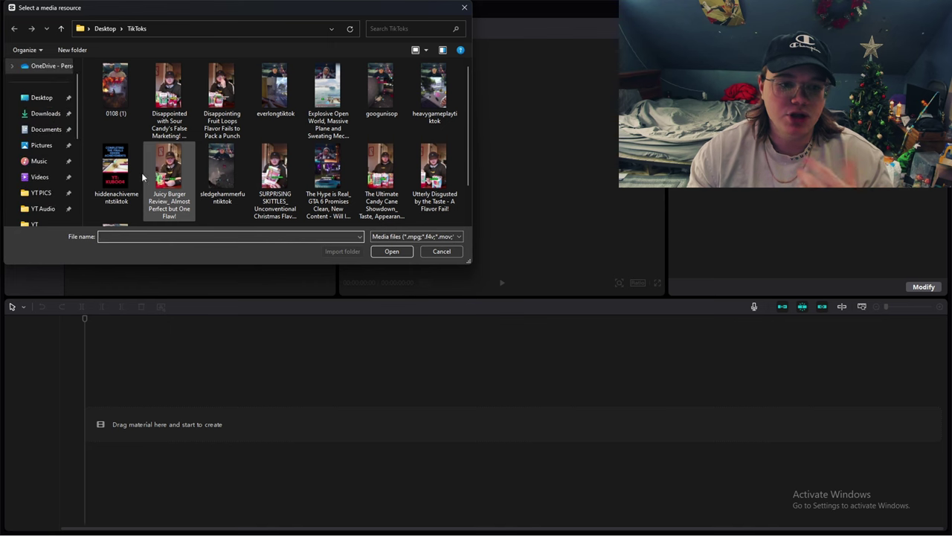
{"action": "double_click", "coordinate": [138, 169]}
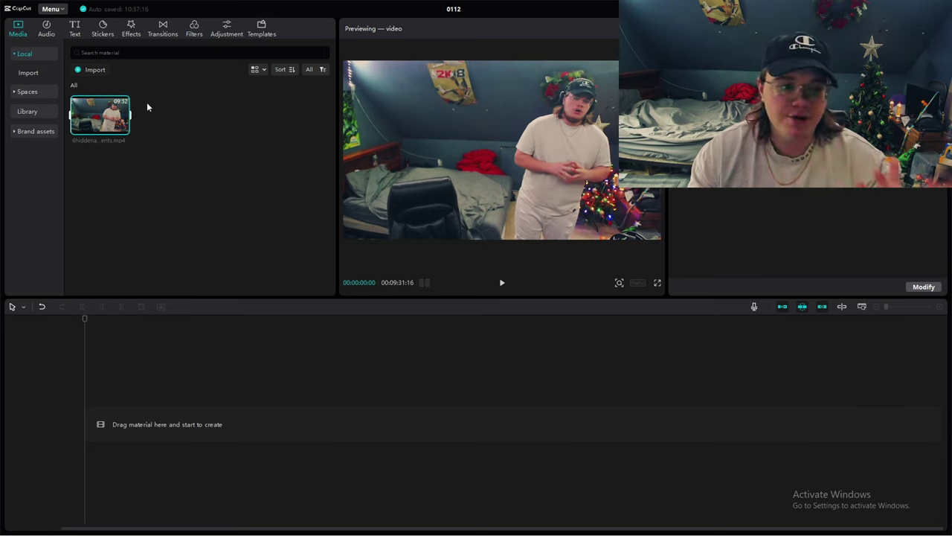
{"action": "left_click", "coordinate": [123, 129]}
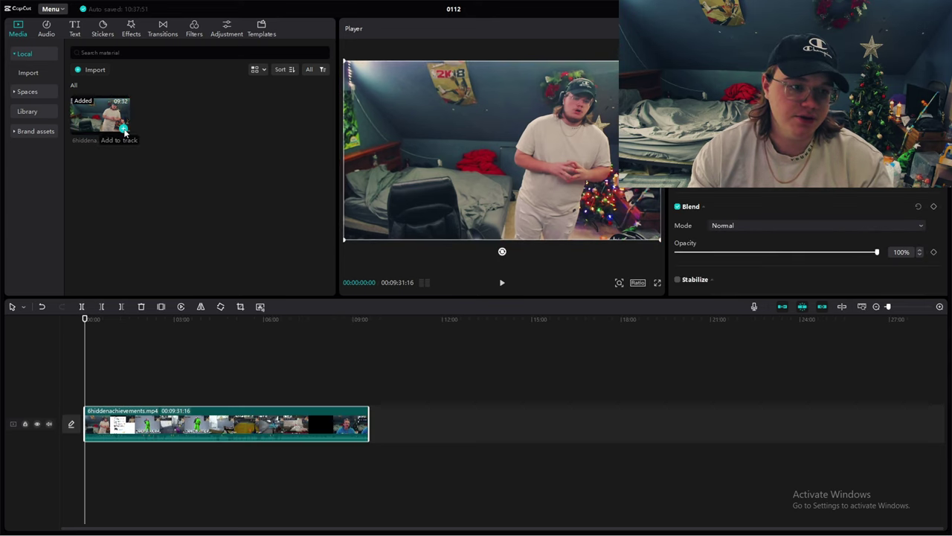
Keep one copy of the clip at the timeline start and delete the extra copies on upper tracks
{"action": "key", "text": "Delete"}
{"action": "left_click_drag", "start_coordinate": [111, 119], "coordinate": [95, 425]}
{"action": "mouse_move", "coordinate": [116, 128]}
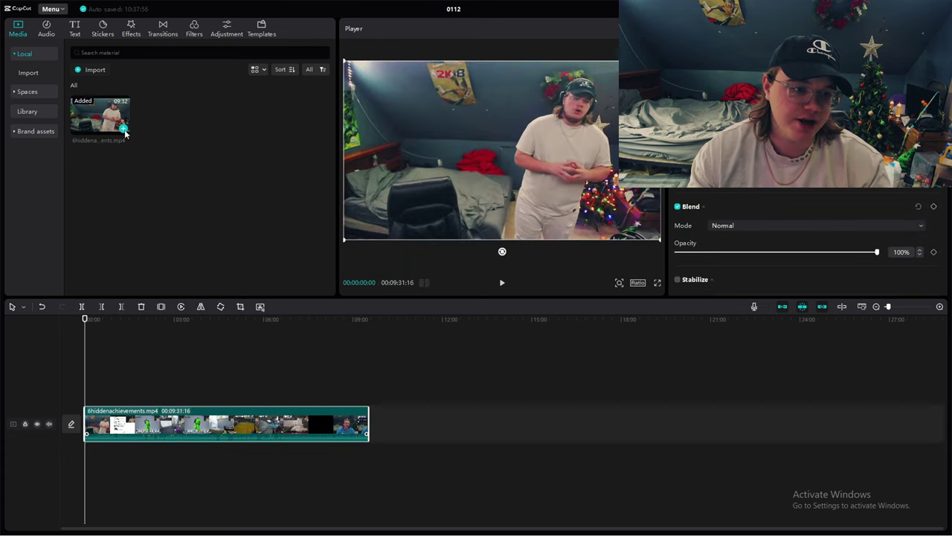
{"action": "left_click", "coordinate": [123, 129]}
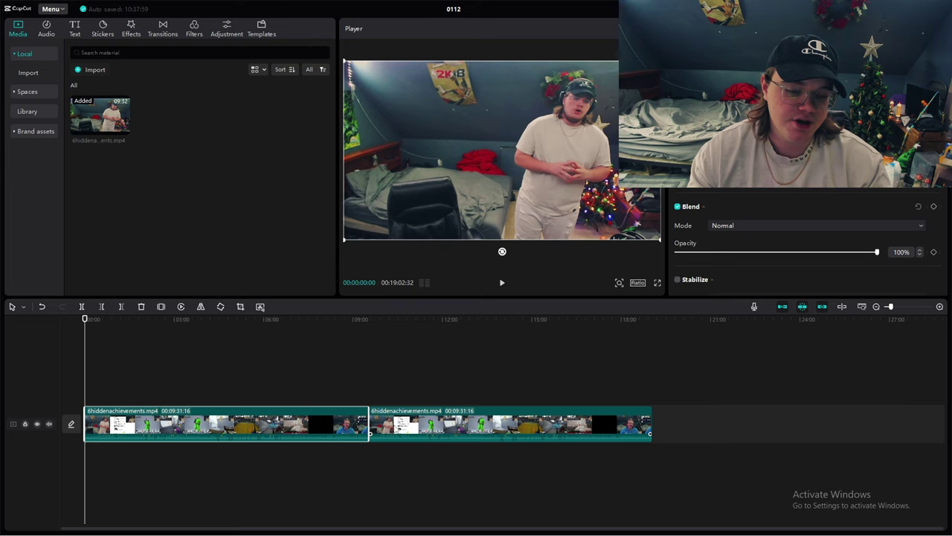
{"action": "left_click_drag", "start_coordinate": [401, 428], "coordinate": [115, 391]}
{"action": "key", "text": "Delete"}
{"action": "left_click_drag", "start_coordinate": [123, 128], "coordinate": [85, 387]}
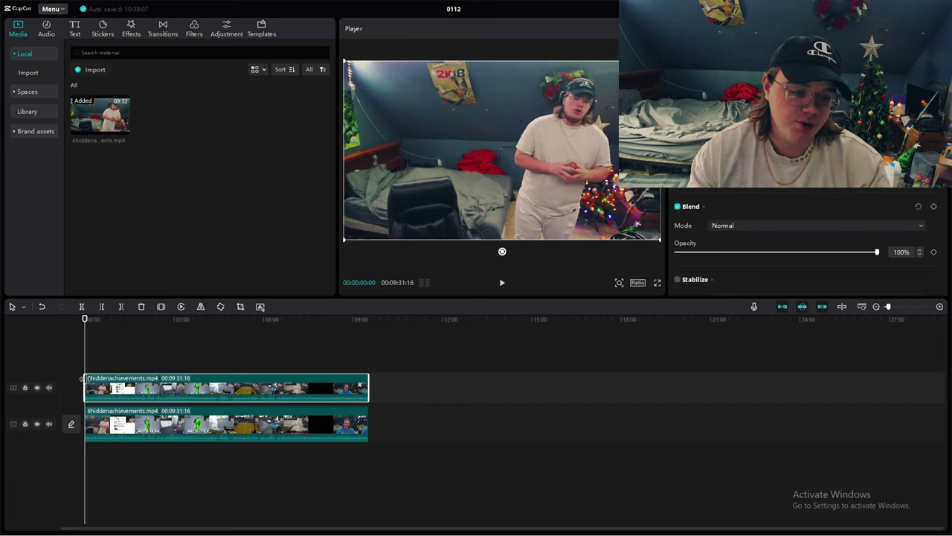
{"action": "key", "text": "Delete"}
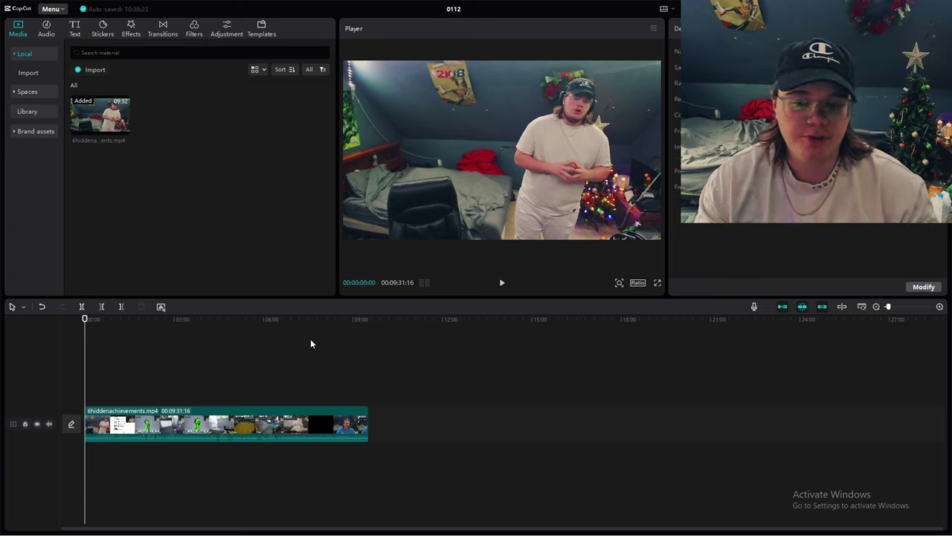
Play the timeline briefly, then stop and return the playhead to the start
{"action": "key", "text": "space"}
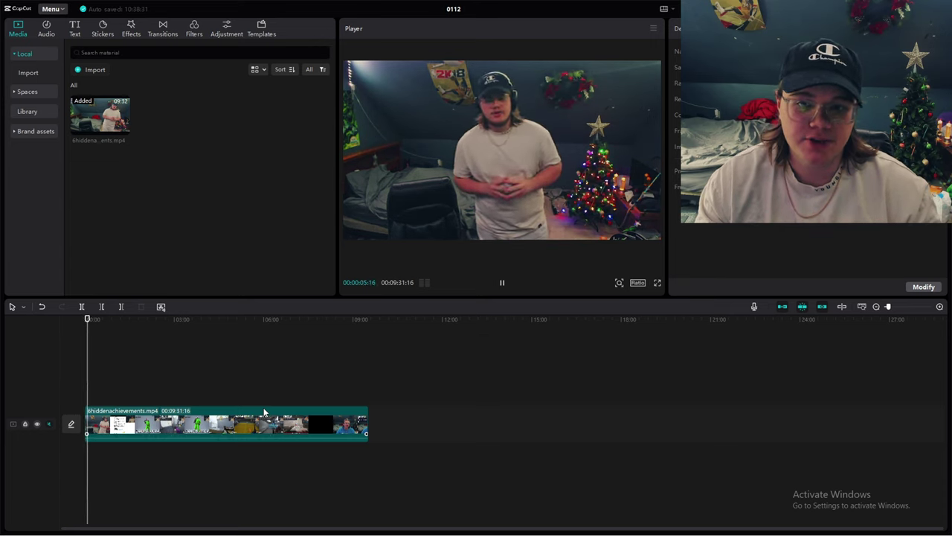
{"action": "key", "text": "space"}
{"action": "key", "text": "Home"}
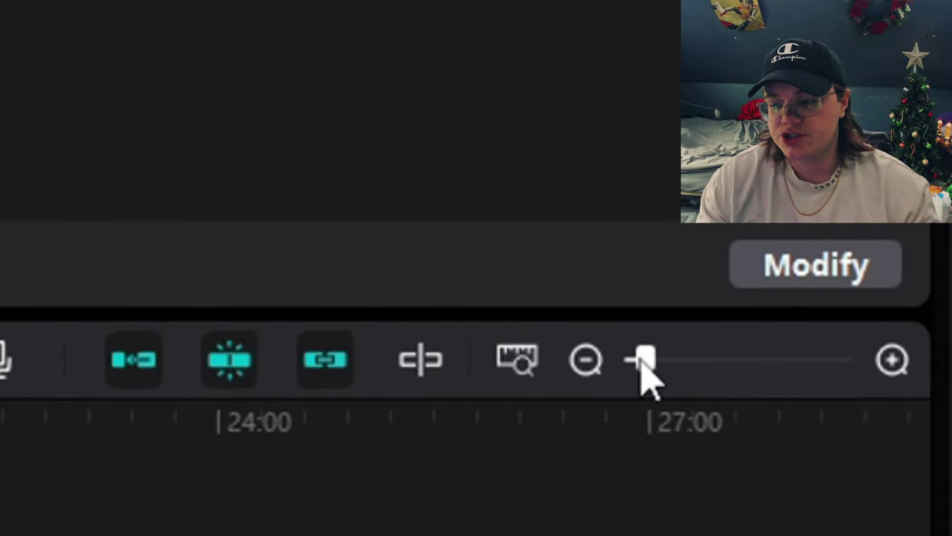
Zoom the timeline in to frames and back out to a seconds ruler, then select the clip
{"action": "left_click_drag", "start_coordinate": [644, 369], "coordinate": [739, 382]}
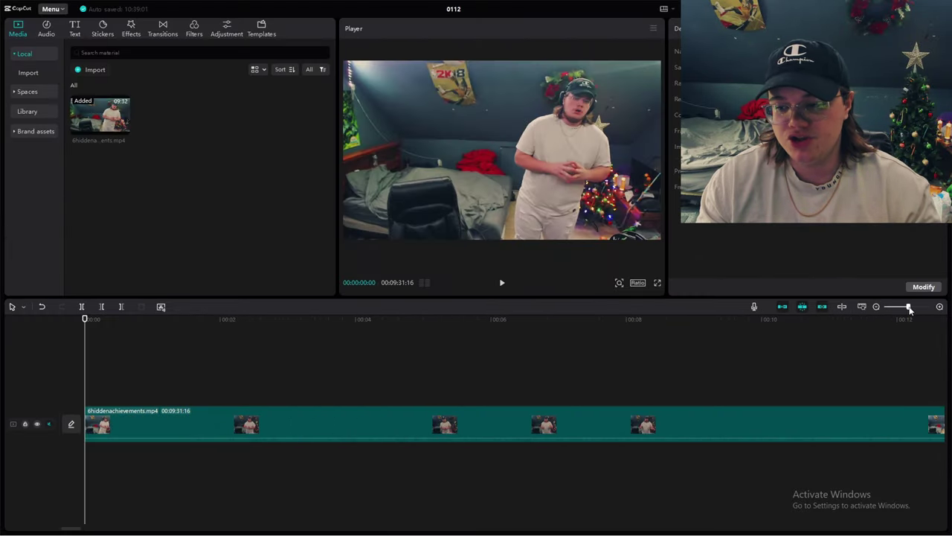
{"action": "left_click_drag", "start_coordinate": [909, 310], "coordinate": [932, 312]}
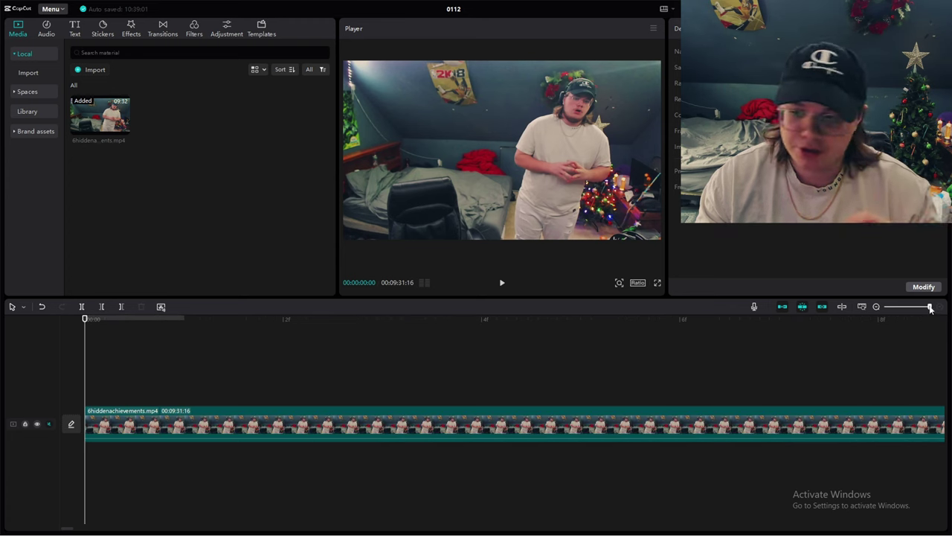
{"action": "left_click_drag", "start_coordinate": [930, 313], "coordinate": [907, 312]}
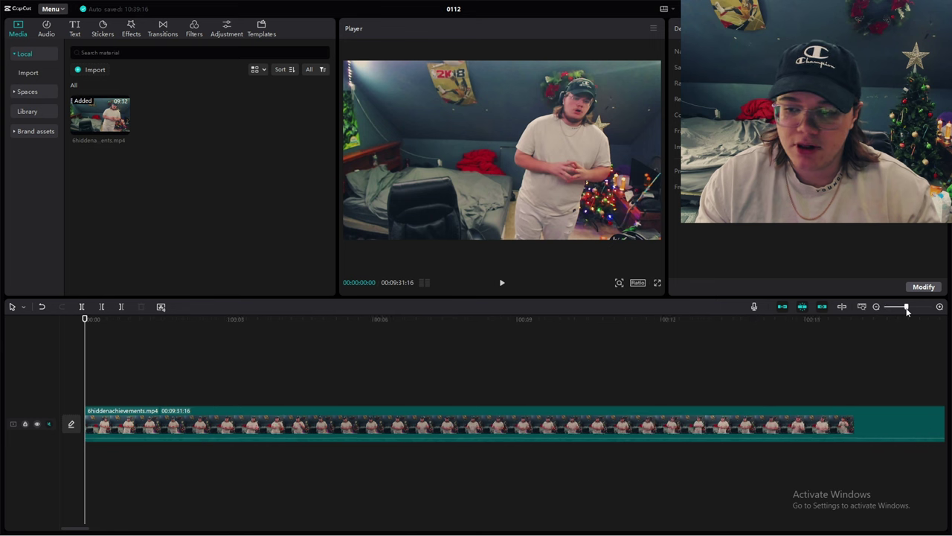
{"action": "left_click", "coordinate": [140, 320]}
{"action": "left_click_drag", "start_coordinate": [92, 391], "coordinate": [552, 417]}
{"action": "left_click", "coordinate": [454, 433]}
{"action": "key", "text": "Home"}
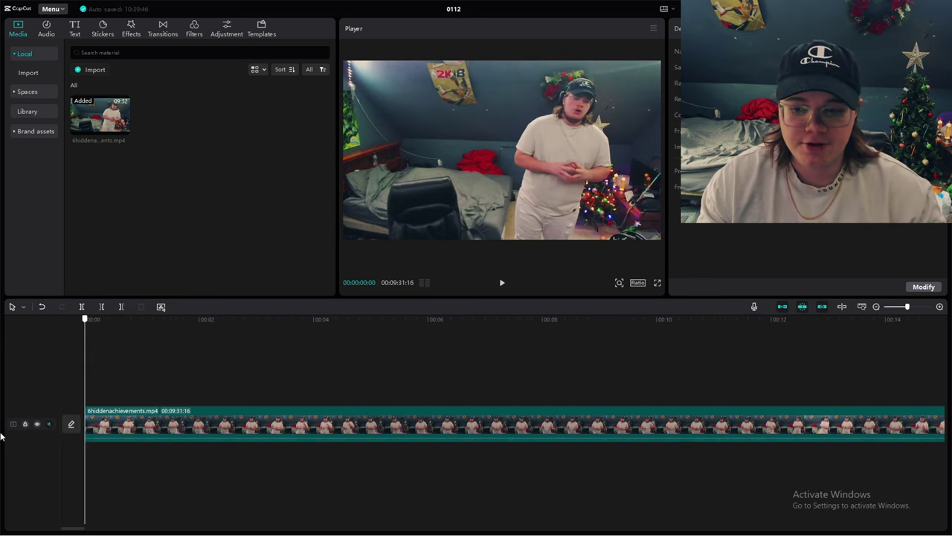
Scrub the first 13 seconds, lock and unlock the video track, then hide it so the preview goes black
{"action": "left_click_drag", "start_coordinate": [67, 530], "coordinate": [36, 519]}
{"action": "left_click_drag", "start_coordinate": [84, 380], "coordinate": [1, 490]}
{"action": "mouse_move", "coordinate": [73, 527]}
{"action": "left_mouse_down"}
{"action": "mouse_move", "coordinate": [251, 518]}
{"action": "mouse_move", "coordinate": [196, 516]}
{"action": "mouse_move", "coordinate": [217, 531]}
{"action": "mouse_move", "coordinate": [600, 519]}
{"action": "mouse_move", "coordinate": [82, 526]}
{"action": "left_mouse_up"}
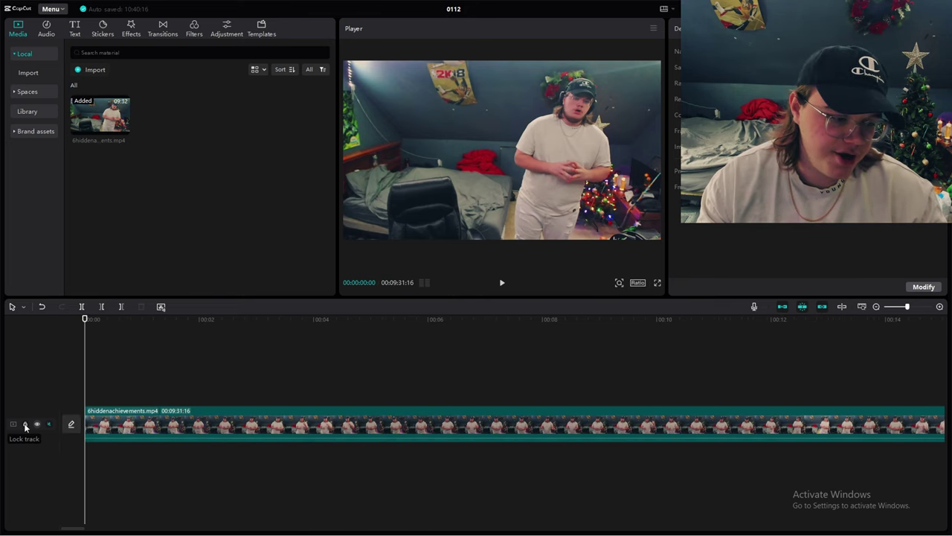
{"action": "left_click", "coordinate": [24, 424]}
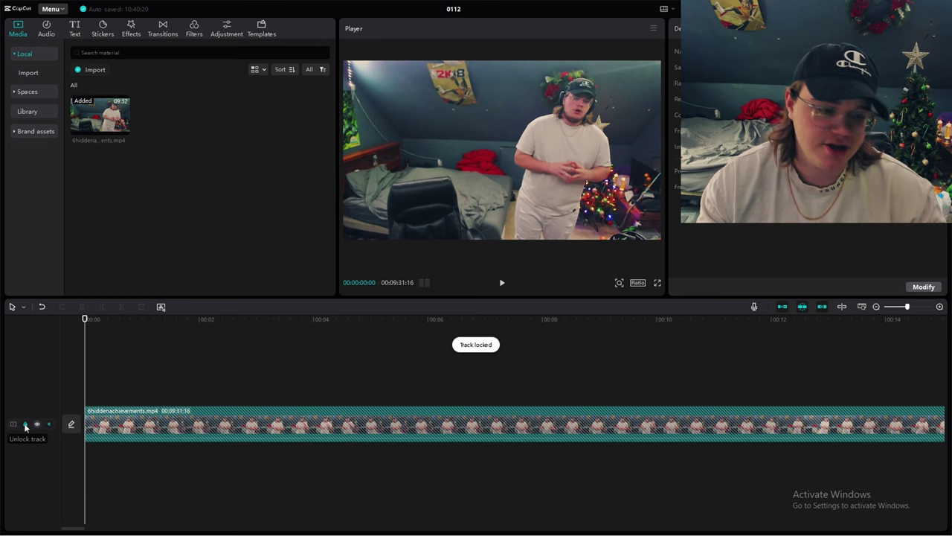
{"action": "mouse_move", "coordinate": [88, 451]}
{"action": "left_mouse_down"}
{"action": "mouse_move", "coordinate": [118, 454]}
{"action": "mouse_move", "coordinate": [85, 447]}
{"action": "left_mouse_up"}
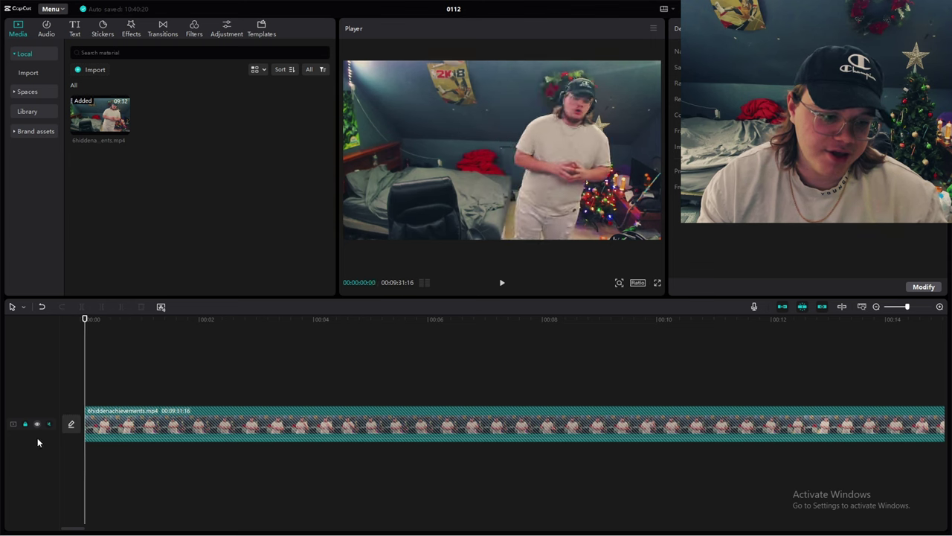
{"action": "left_click", "coordinate": [37, 425]}
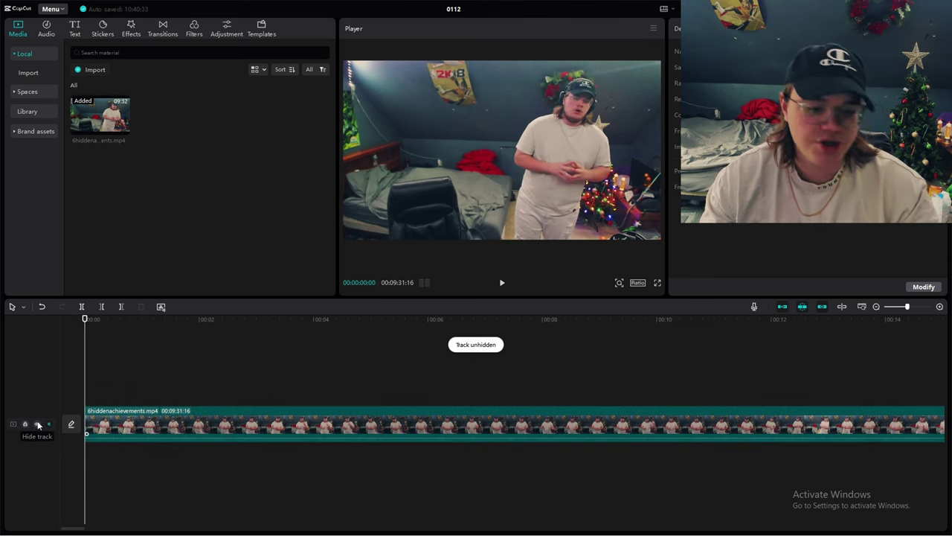
{"action": "left_click", "coordinate": [35, 425]}
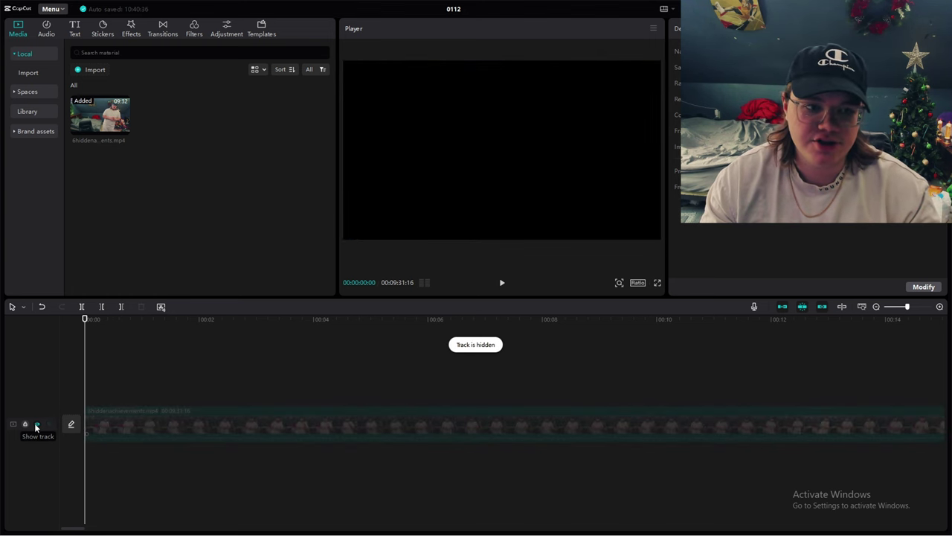
Show the track again, add and delete a temporary upper-track copy, and unmute the main track's audio
{"action": "left_click", "coordinate": [36, 425]}
{"action": "left_click_drag", "start_coordinate": [100, 115], "coordinate": [95, 370]}
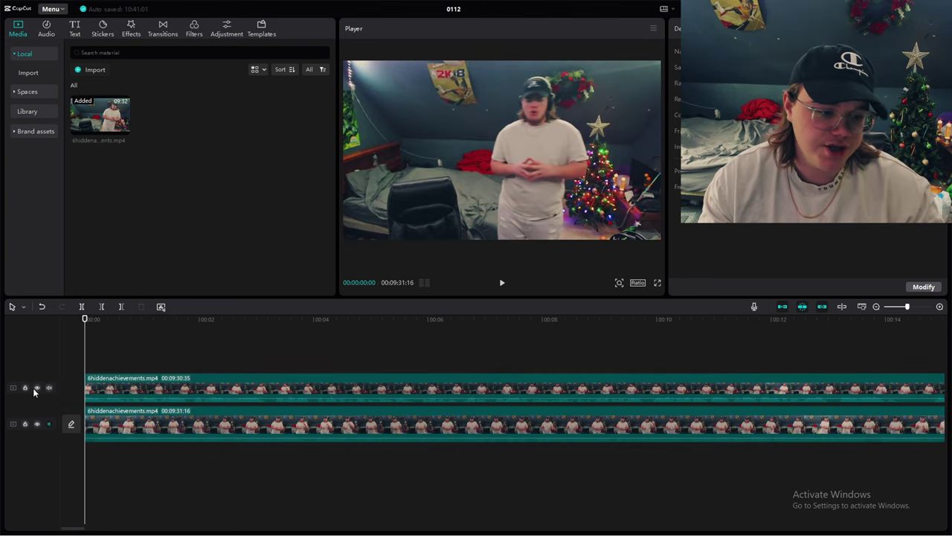
{"action": "left_click", "coordinate": [130, 388]}
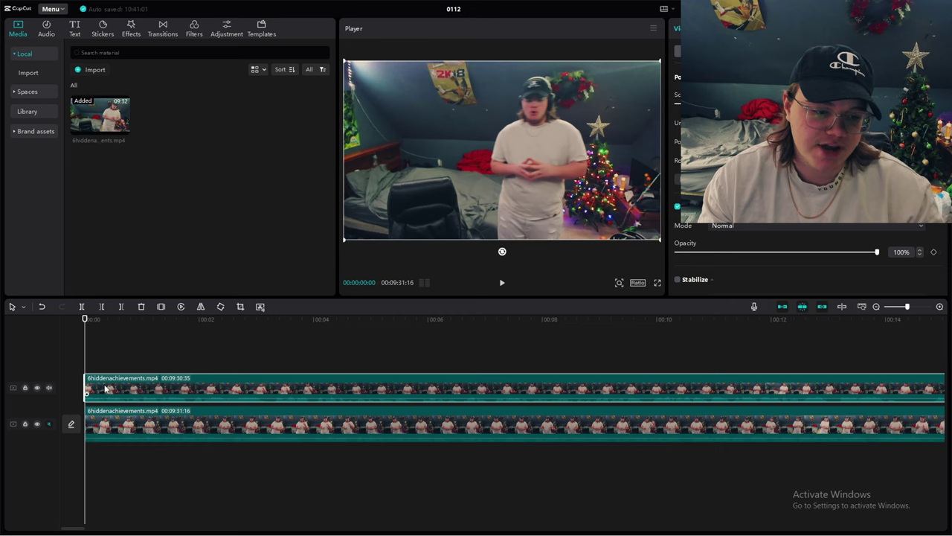
{"action": "left_click", "coordinate": [37, 387]}
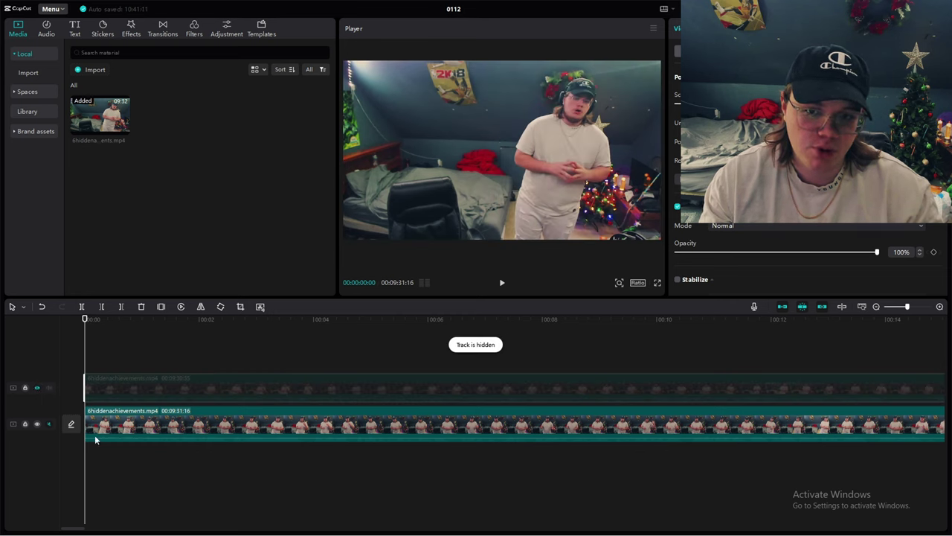
{"action": "left_click", "coordinate": [37, 388]}
{"action": "key", "text": "Delete"}
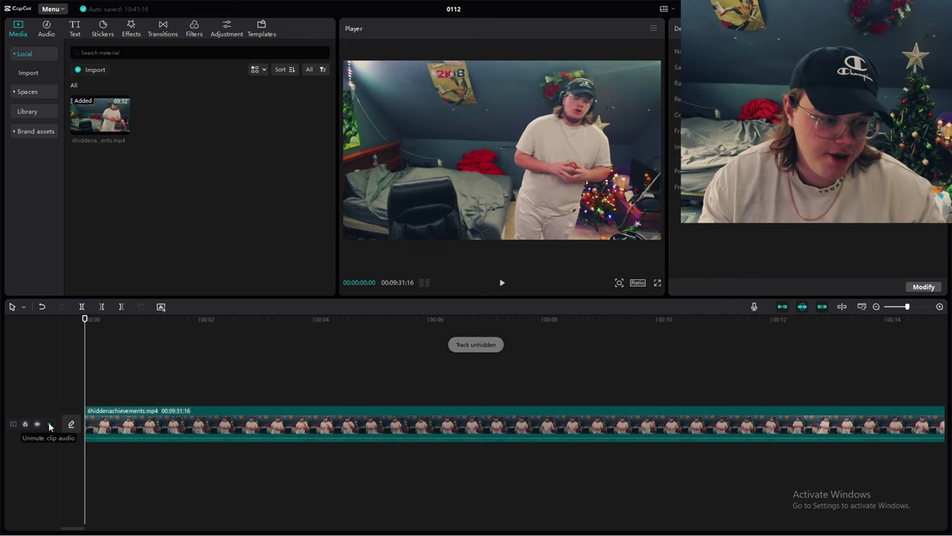
{"action": "left_click", "coordinate": [49, 423]}
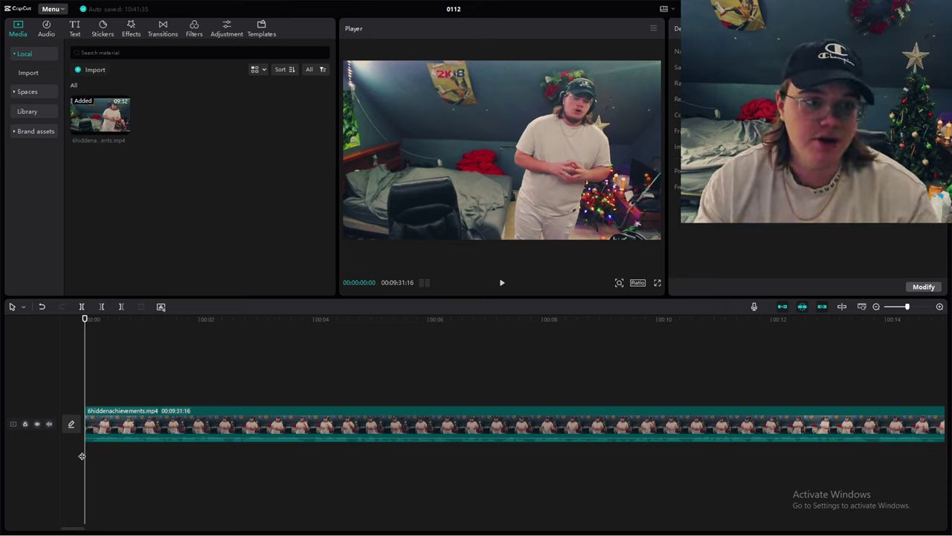
Split the clip at about 3.5 seconds into 00:00:03:46 and 00:09:27:30 pieces with Ctrl+B
{"action": "left_click", "coordinate": [137, 424]}
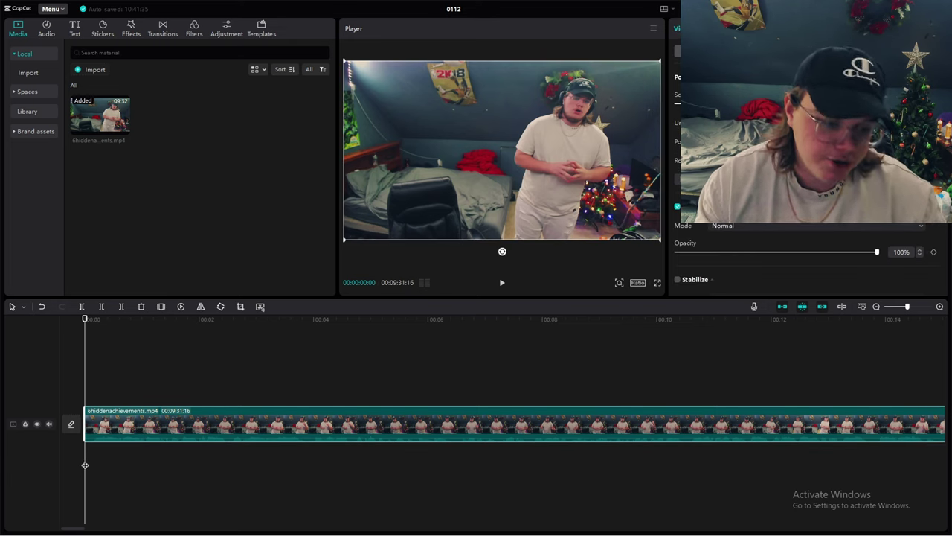
{"action": "left_click_drag", "start_coordinate": [86, 464], "coordinate": [307, 449]}
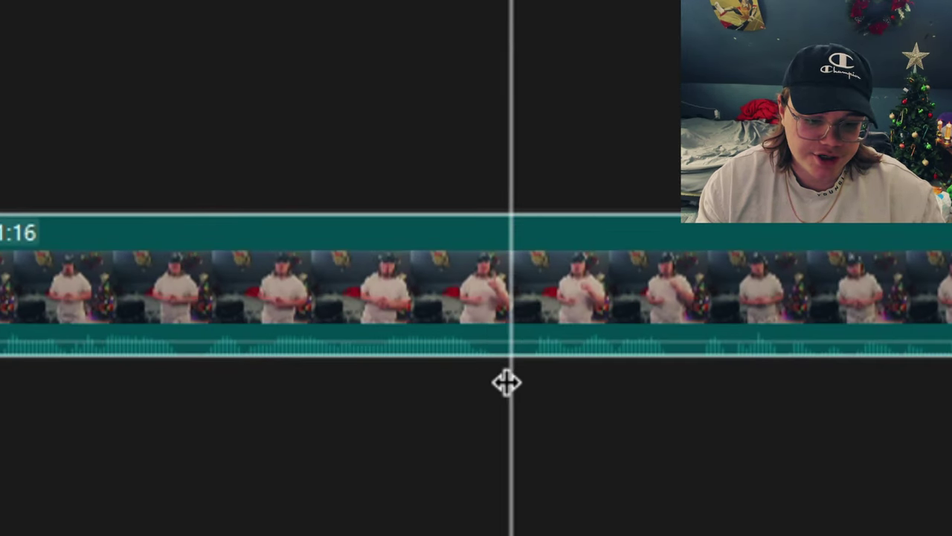
{"action": "left_click_drag", "start_coordinate": [506, 383], "coordinate": [476, 382]}
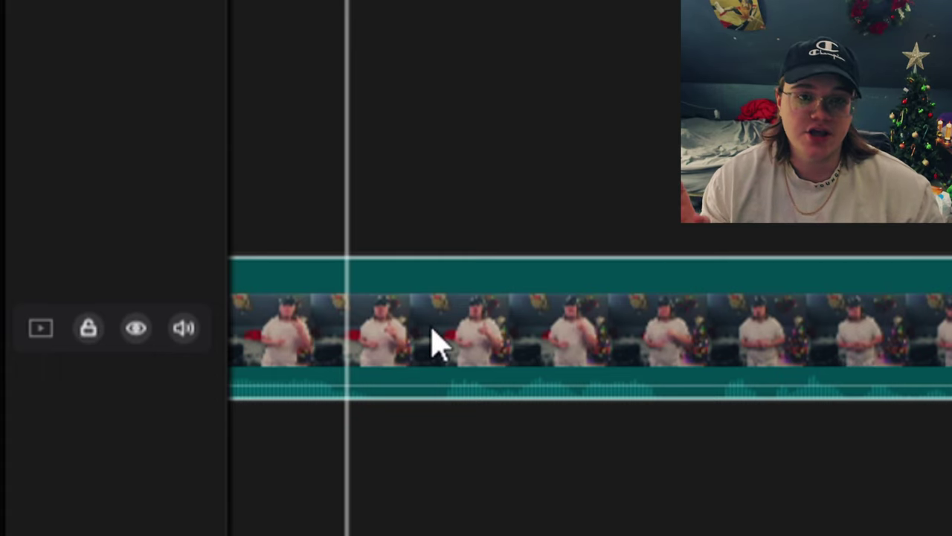
{"action": "key", "text": "ctrl+b"}
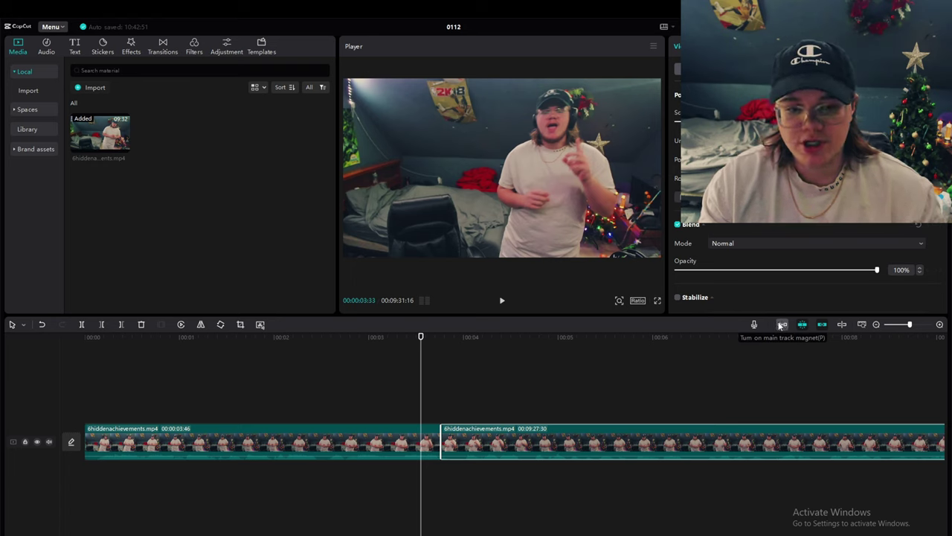
Toggle the main-track magnet on and off while dragging the second piece right to test gaps
{"action": "left_click", "coordinate": [781, 326]}
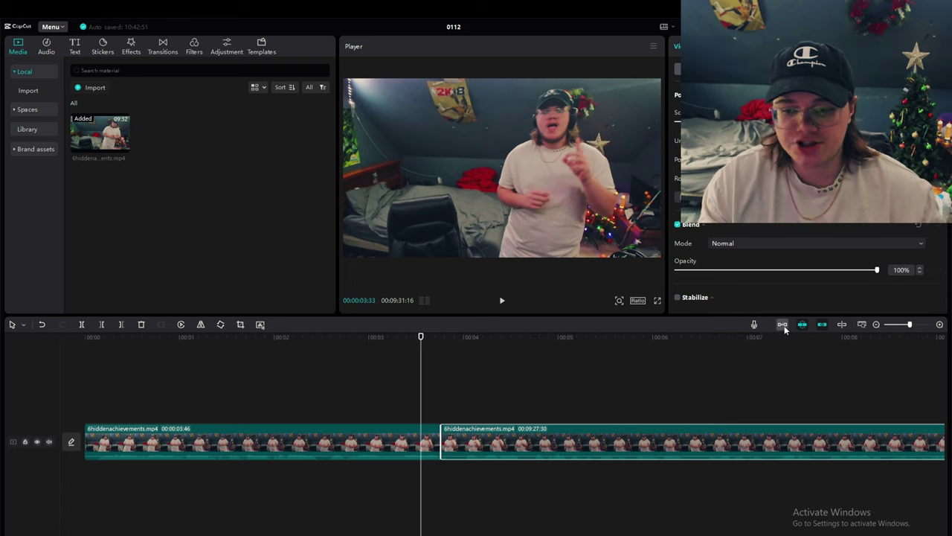
{"action": "left_click_drag", "start_coordinate": [491, 437], "coordinate": [616, 439]}
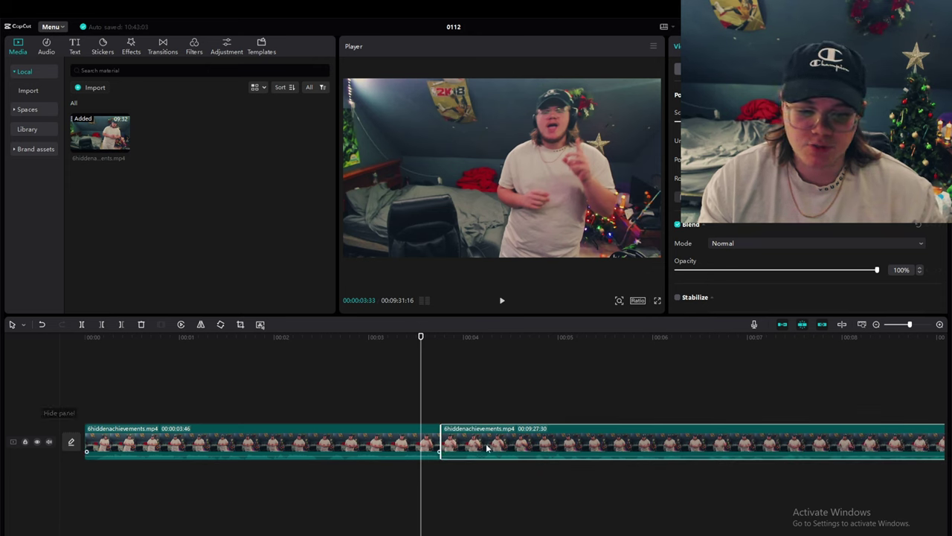
{"action": "left_click", "coordinate": [783, 325]}
{"action": "left_click_drag", "start_coordinate": [531, 449], "coordinate": [599, 443]}
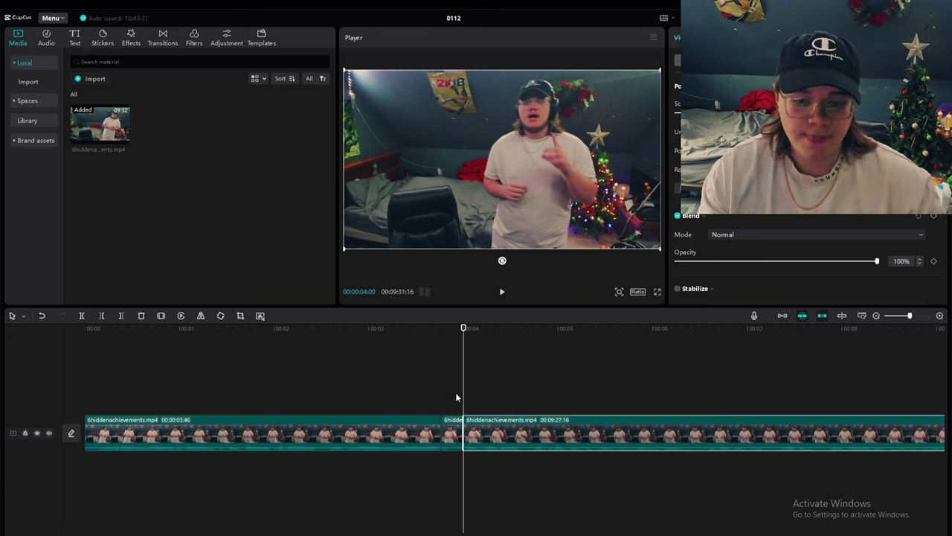
Delete the short piece around 00:03:48 and slide the 00:09:27:16 clip left to close the gap
{"action": "left_click", "coordinate": [445, 404]}
{"action": "mouse_move", "coordinate": [450, 430]}
{"action": "left_mouse_down"}
{"action": "mouse_move", "coordinate": [451, 398]}
{"action": "mouse_move", "coordinate": [450, 430]}
{"action": "left_mouse_up"}
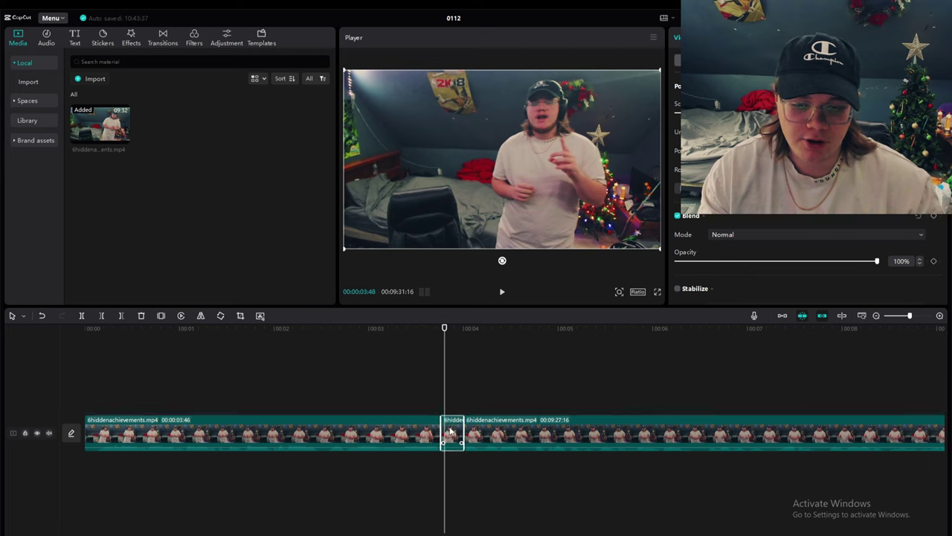
{"action": "left_click_drag", "start_coordinate": [444, 390], "coordinate": [449, 394]}
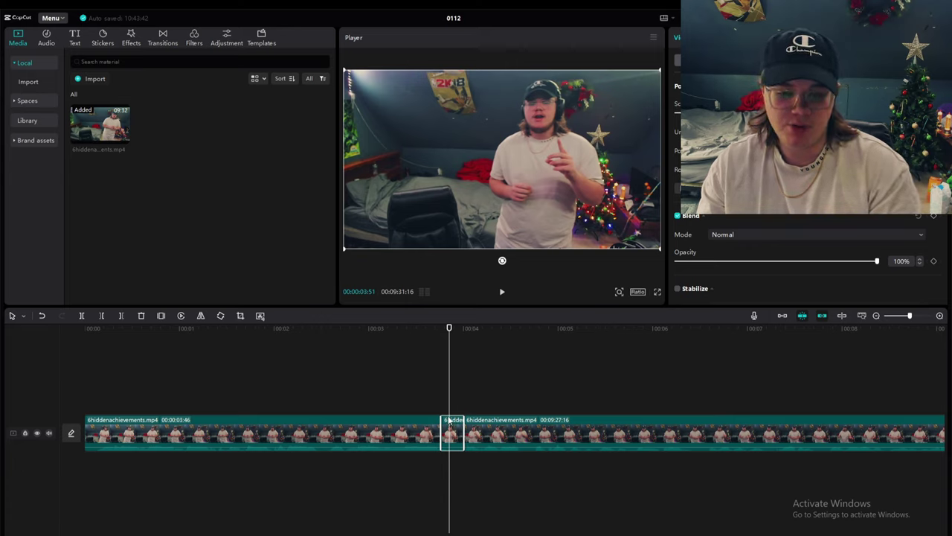
{"action": "key", "text": "Delete"}
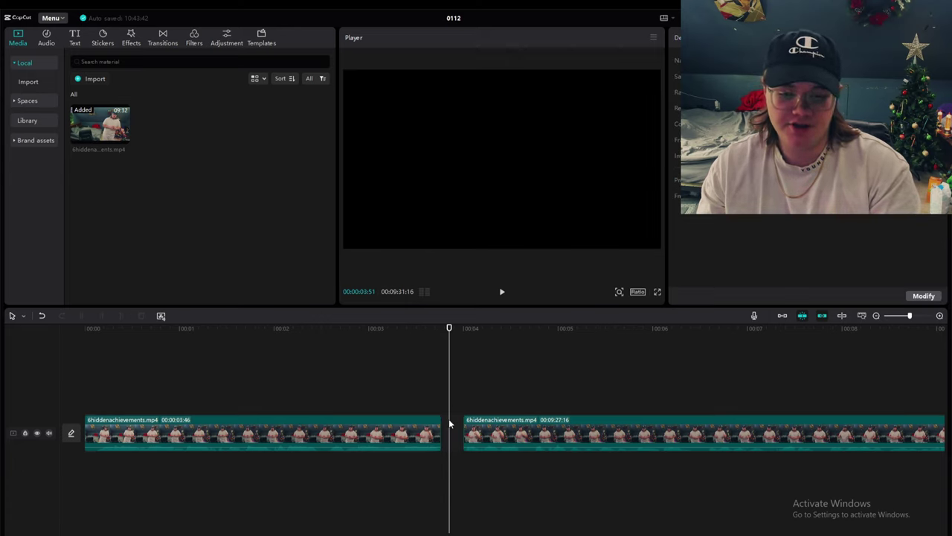
{"action": "left_click_drag", "start_coordinate": [452, 403], "coordinate": [404, 398]}
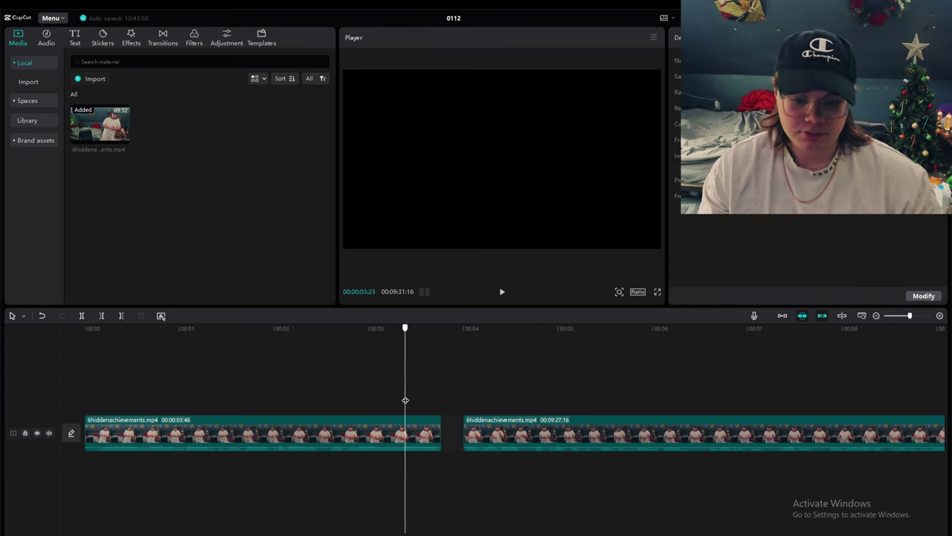
{"action": "left_click_drag", "start_coordinate": [513, 433], "coordinate": [463, 436]}
Play back the edit from just before the join between the two remaining clips
{"action": "left_click", "coordinate": [427, 395]}
{"action": "key", "text": "space"}
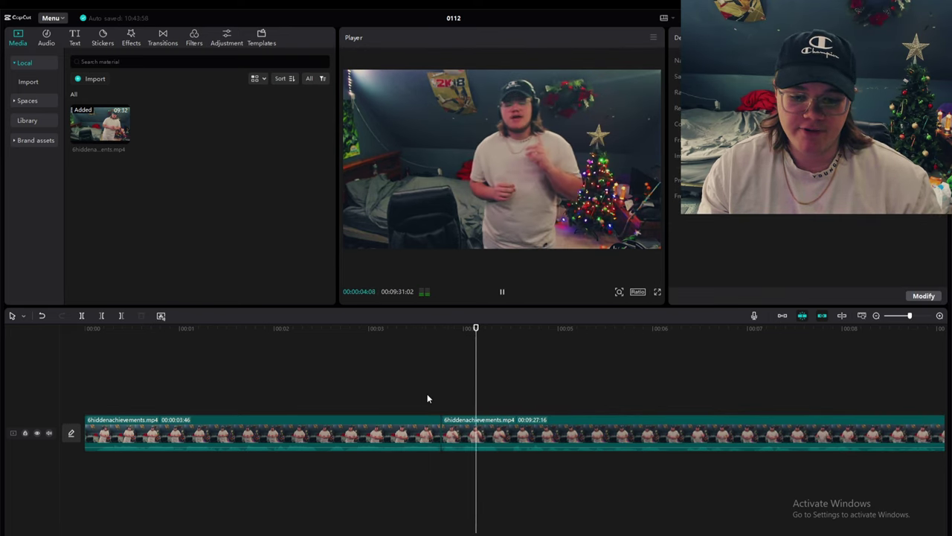
{"action": "left_click", "coordinate": [427, 399]}
{"action": "key", "text": "space"}
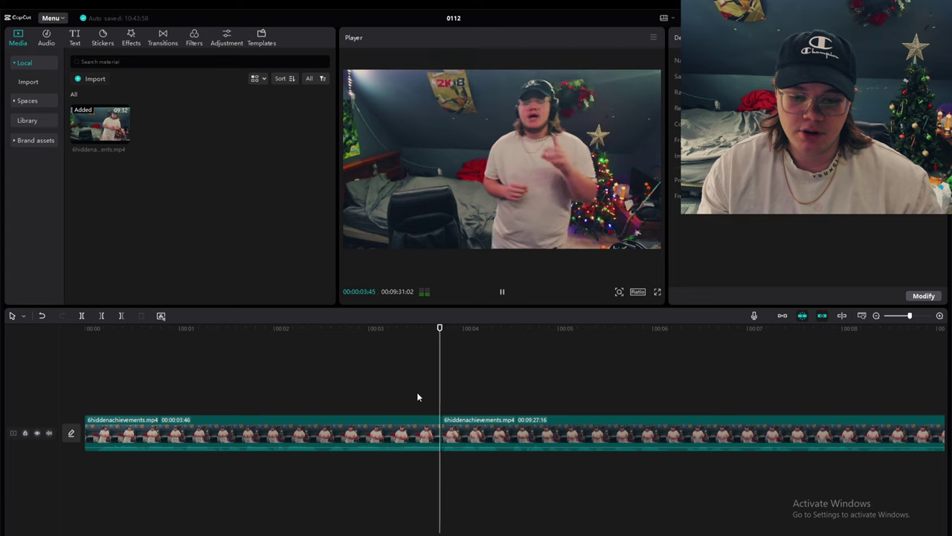